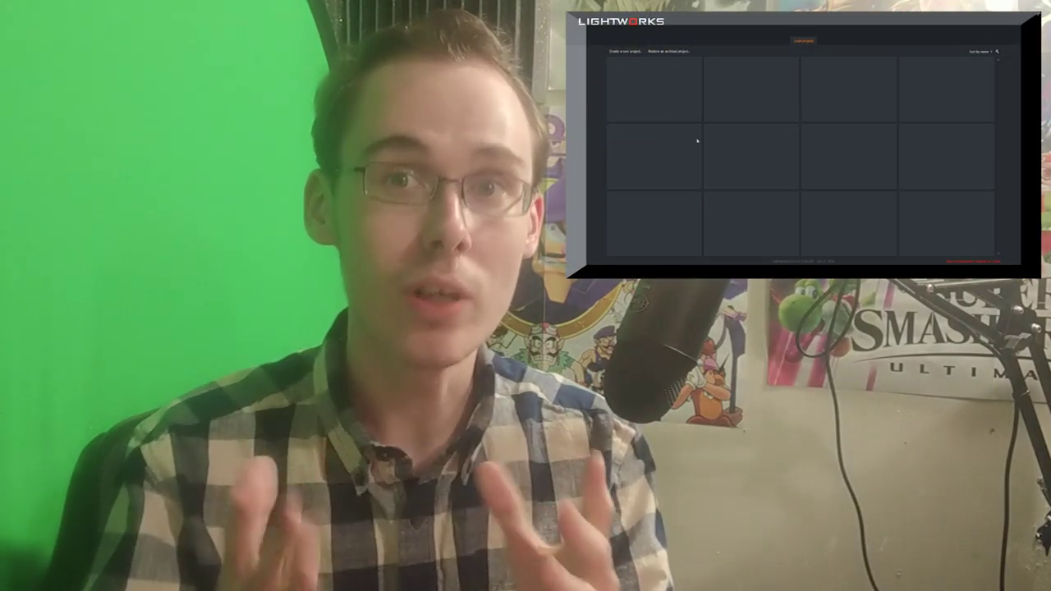
- Open the Bob project from Local projects into the Edit workspace
click(632, 52)
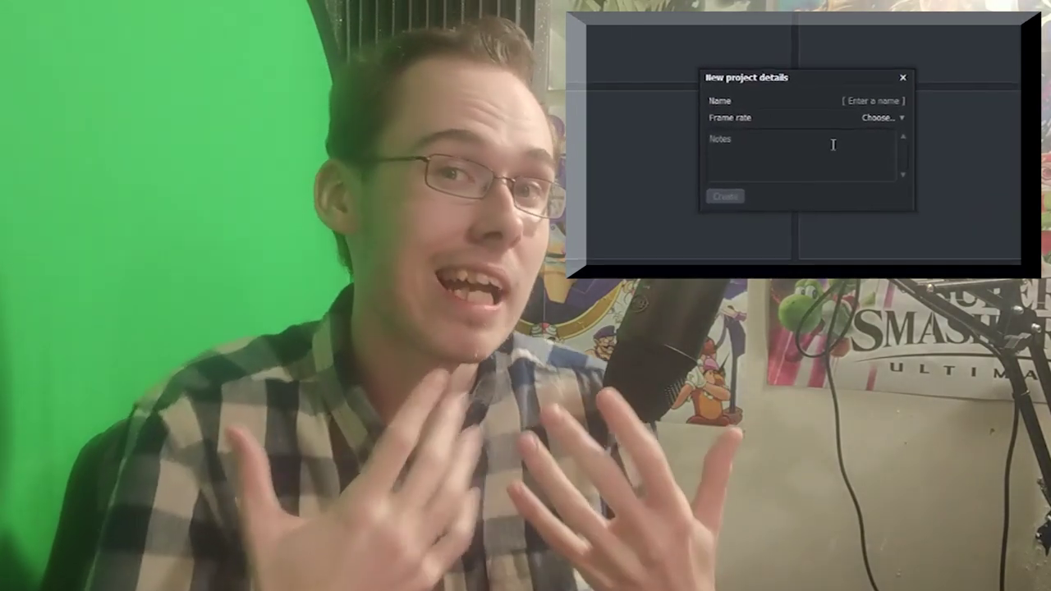
click(895, 119)
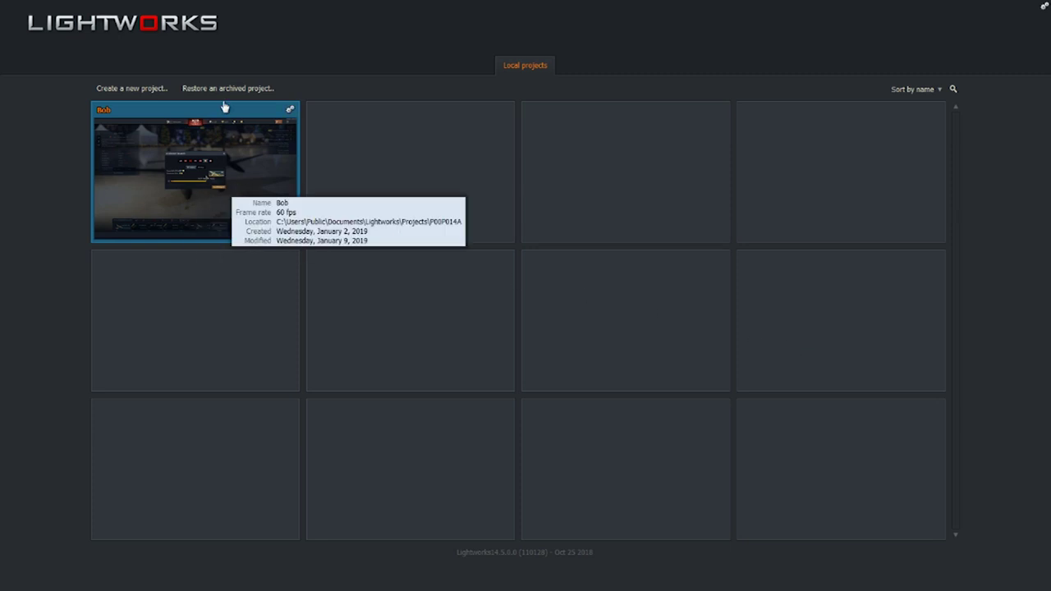
click(190, 157)
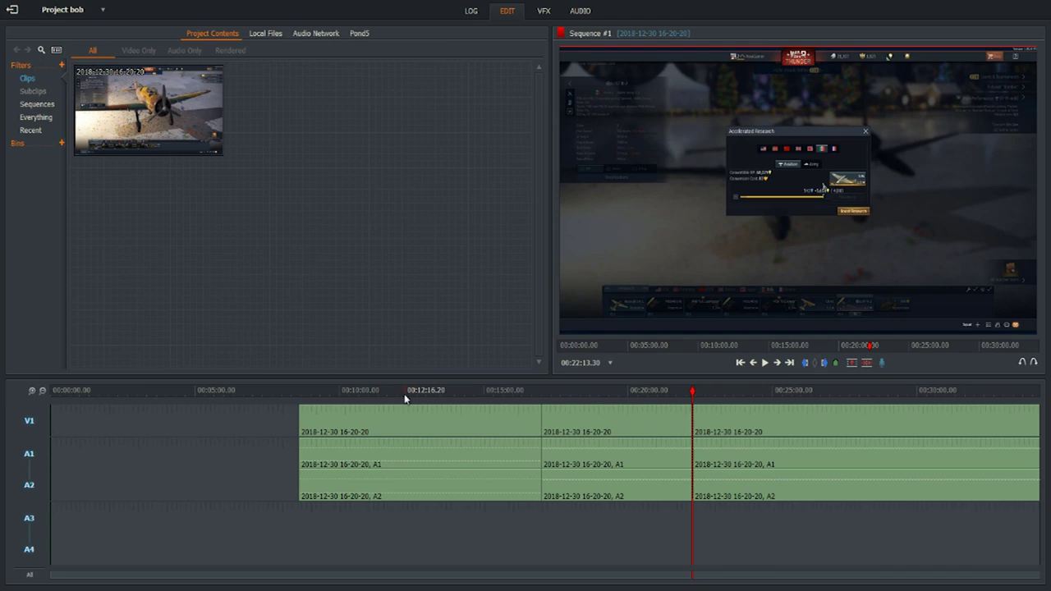
- Park the playhead at 00:12:16.20 and ripple-trim the first clip's cut back to it
click(405, 391)
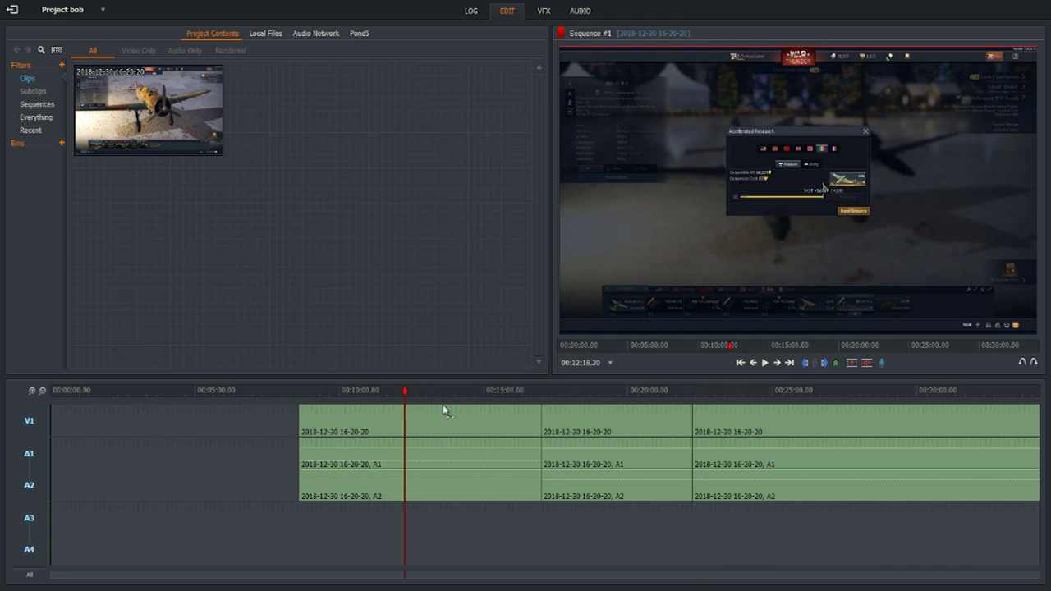
drag(683, 429, 472, 441)
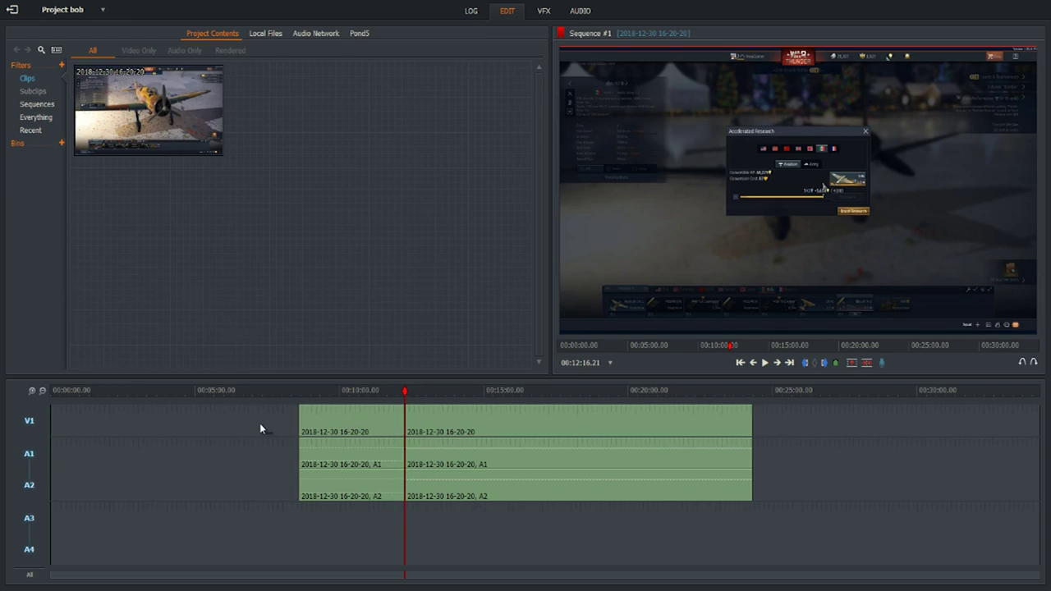
- Show the Transitions > Add submenu at the V1 cut, listing Dissolve, Luma Wipe, Push, Squeeze and Wipe
right_click(405, 417)
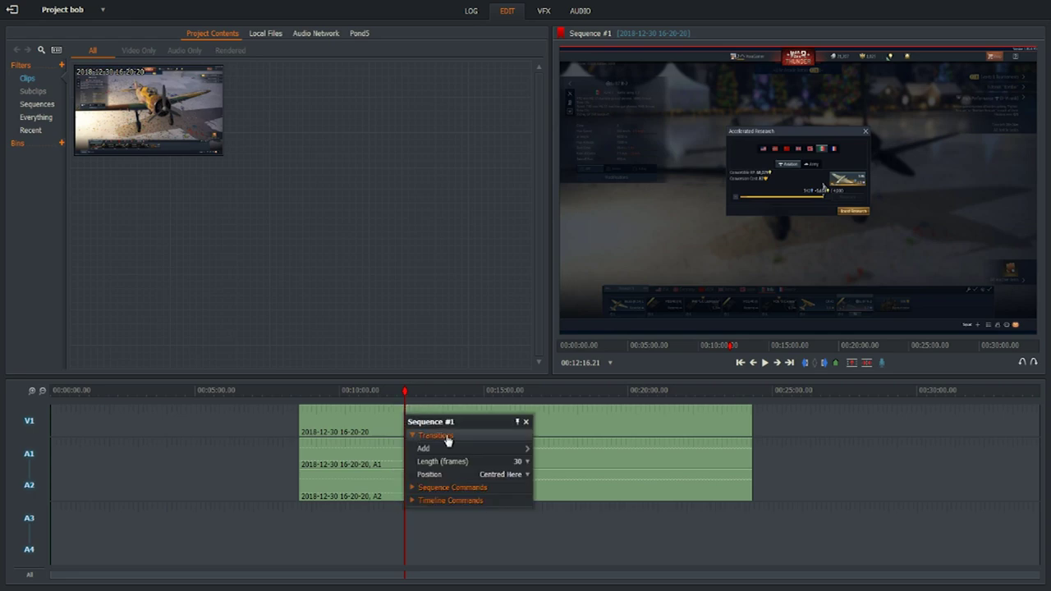
click(419, 439)
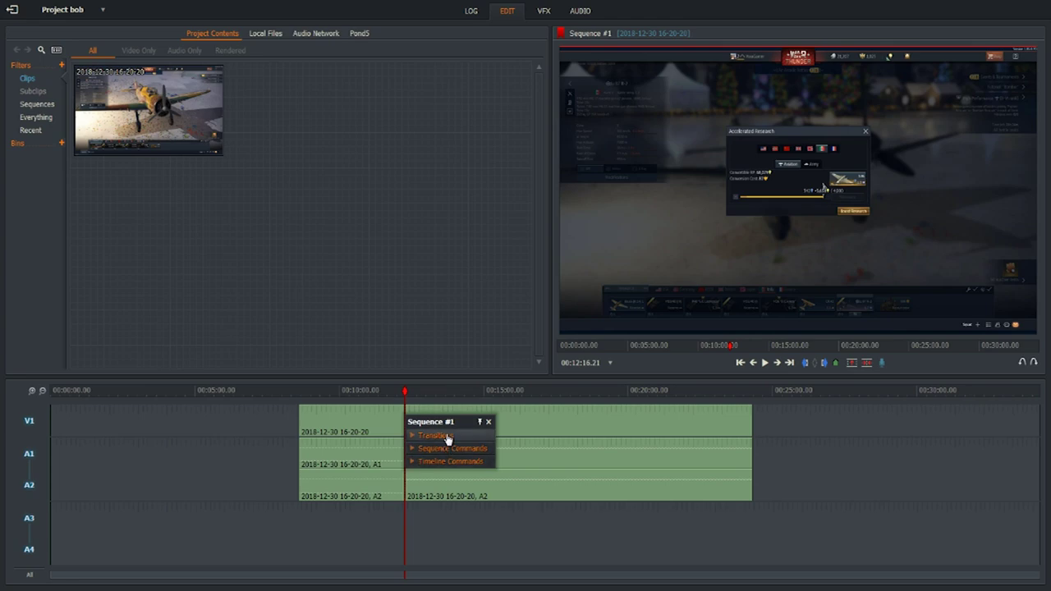
click(435, 440)
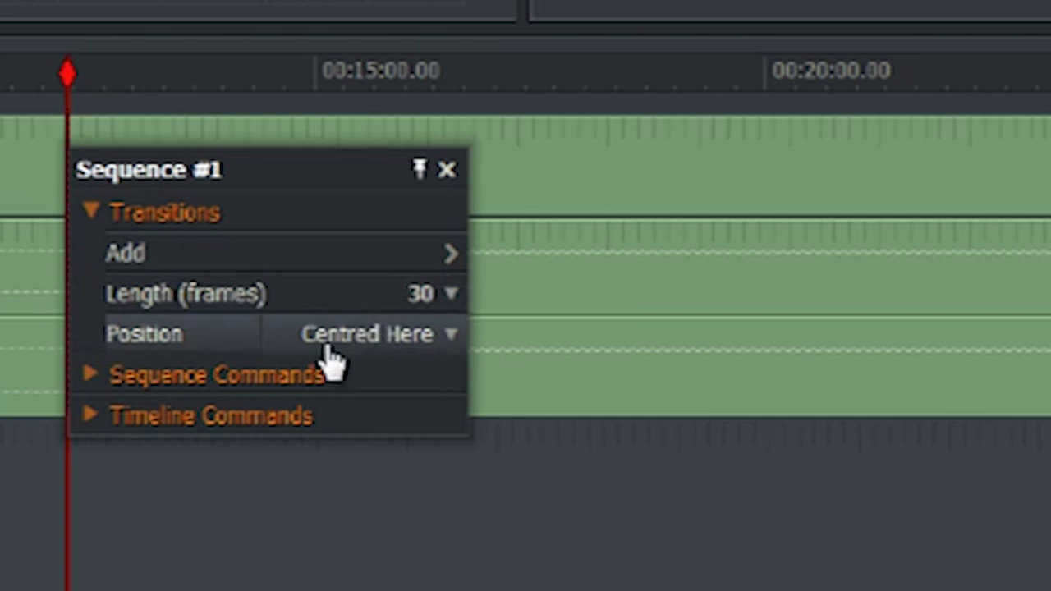
mouse_move(246, 270)
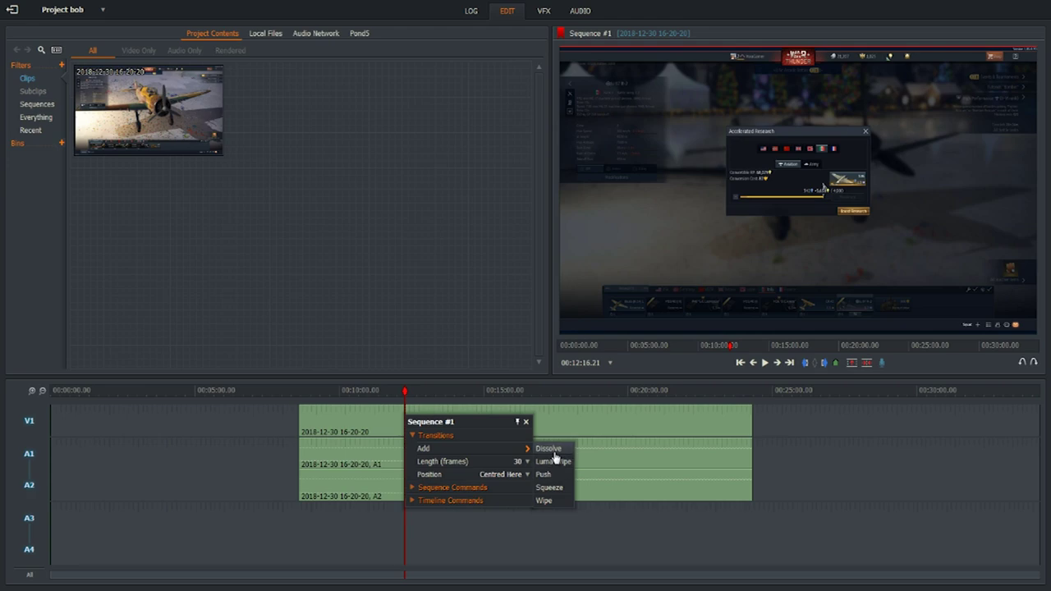
- Add a 30-frame Dissolve at the V1 cut and scrub around 12:16 to check it
click(553, 451)
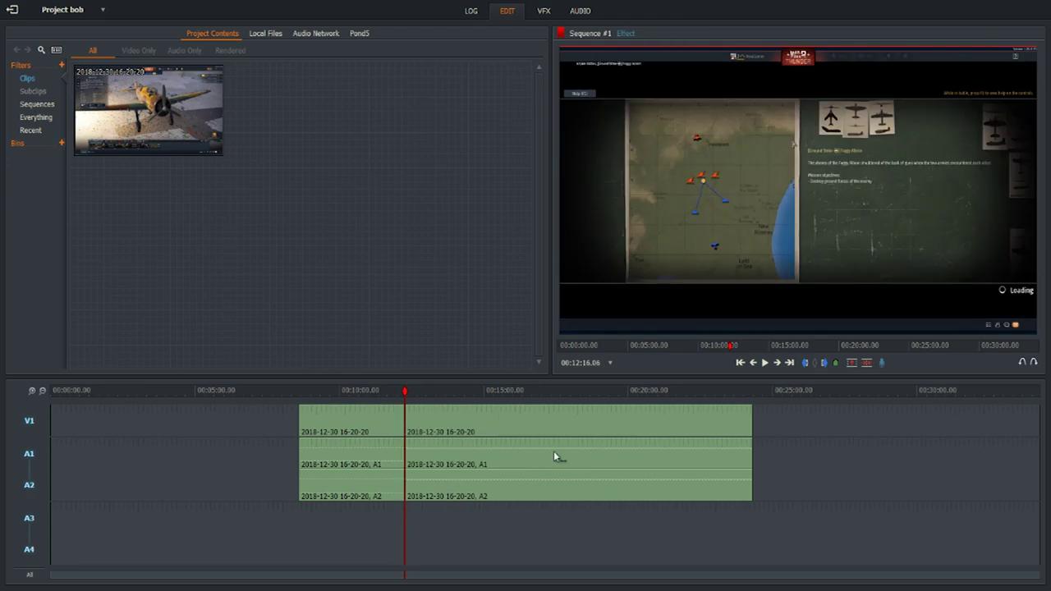
scroll(526, 392, up, 5)
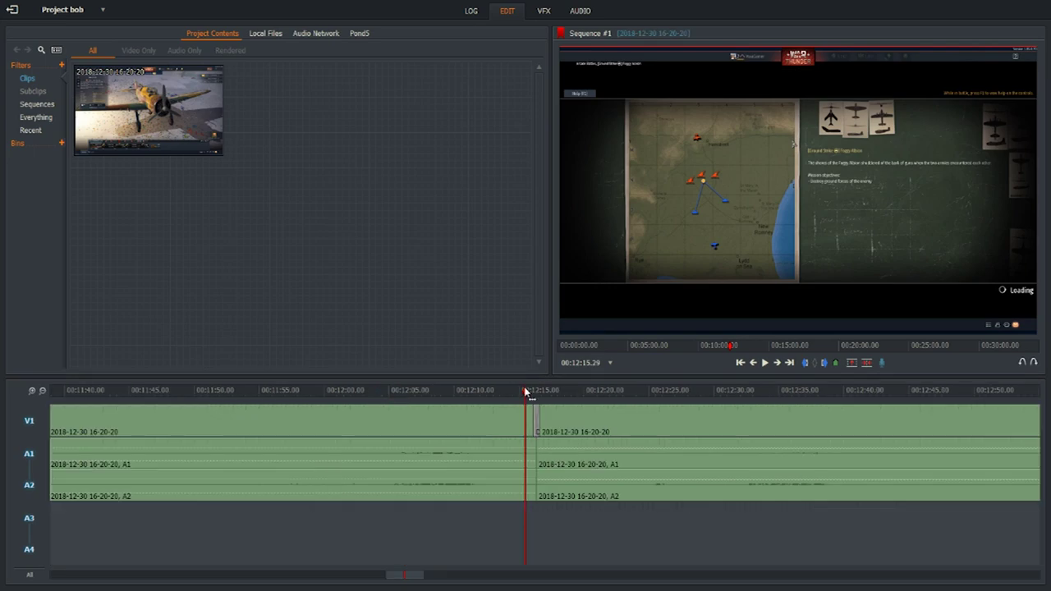
drag(527, 392, 541, 394)
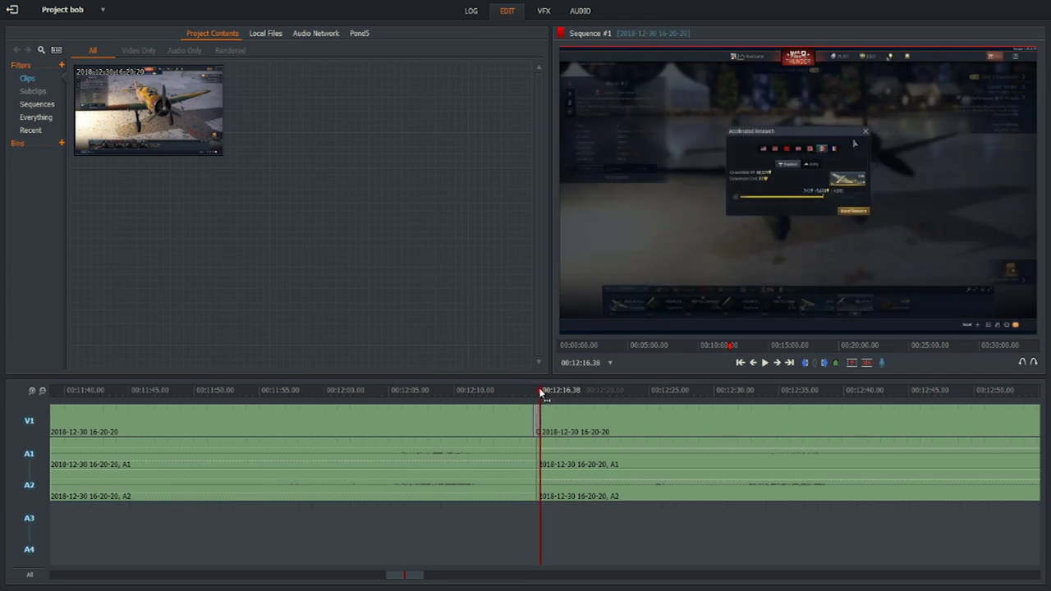
click(530, 423)
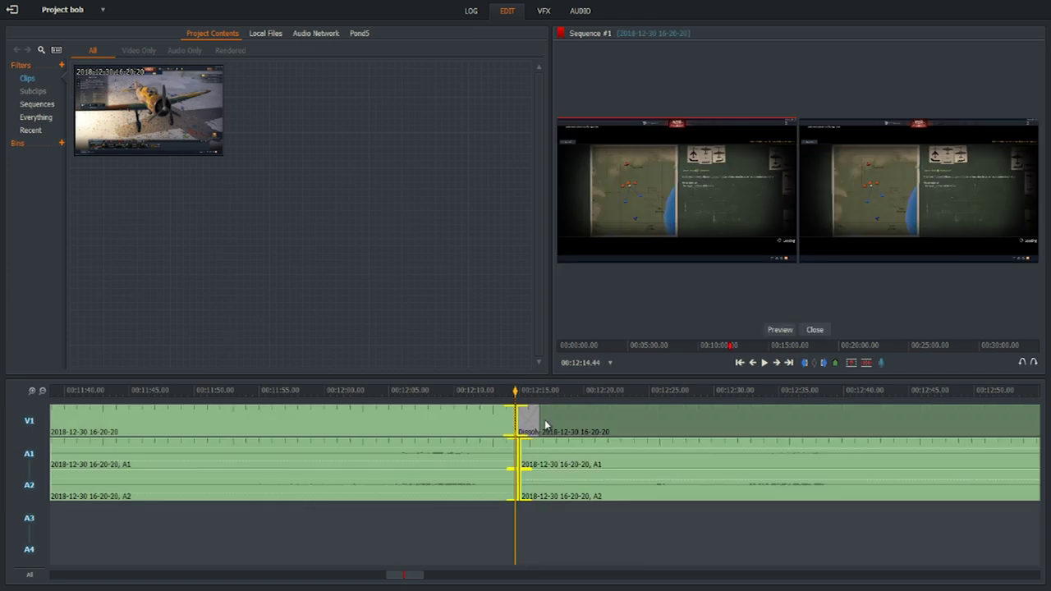
click(531, 415)
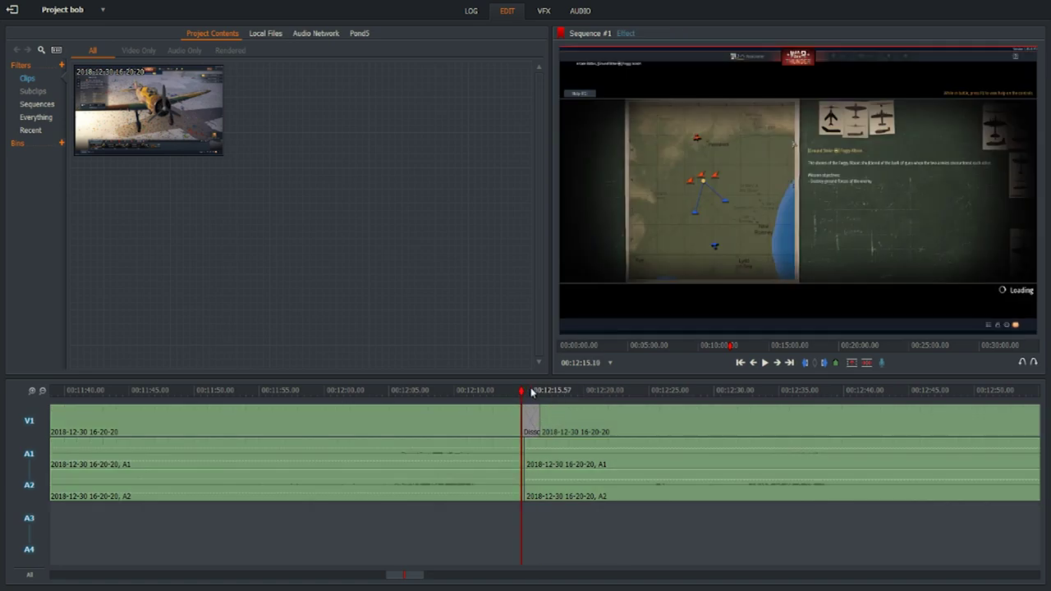
drag(523, 393, 543, 415)
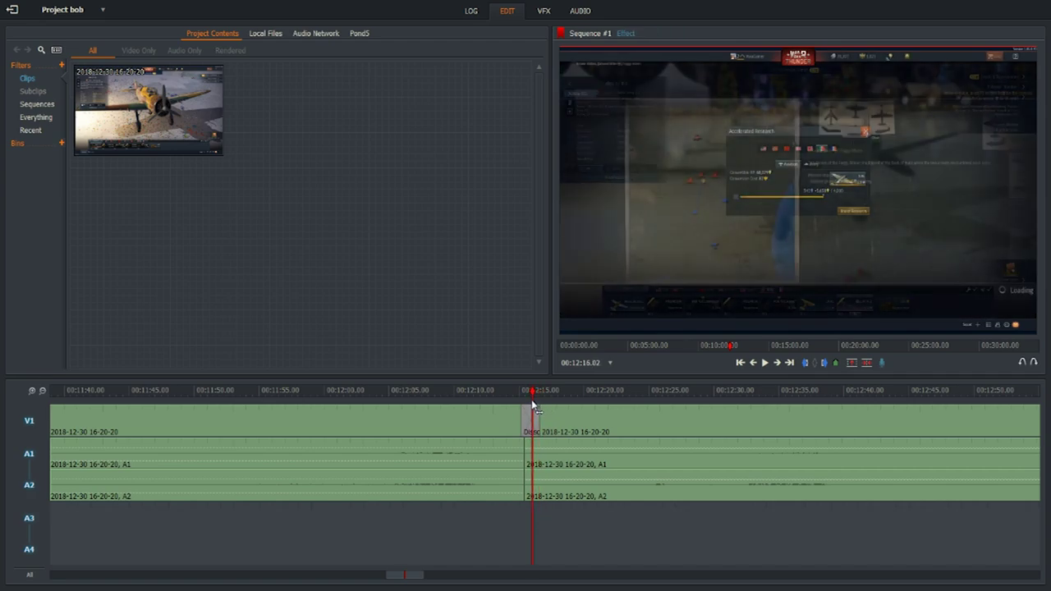
- Add a Luma Wipe transition at the V1 cut
right_click(546, 421)
mouse_move(657, 453)
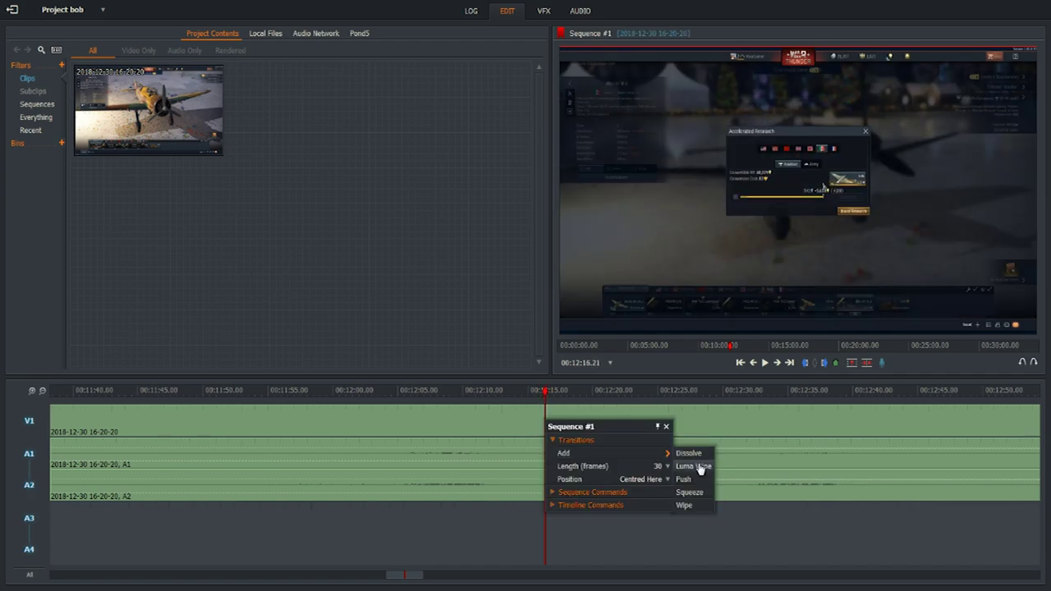
click(694, 465)
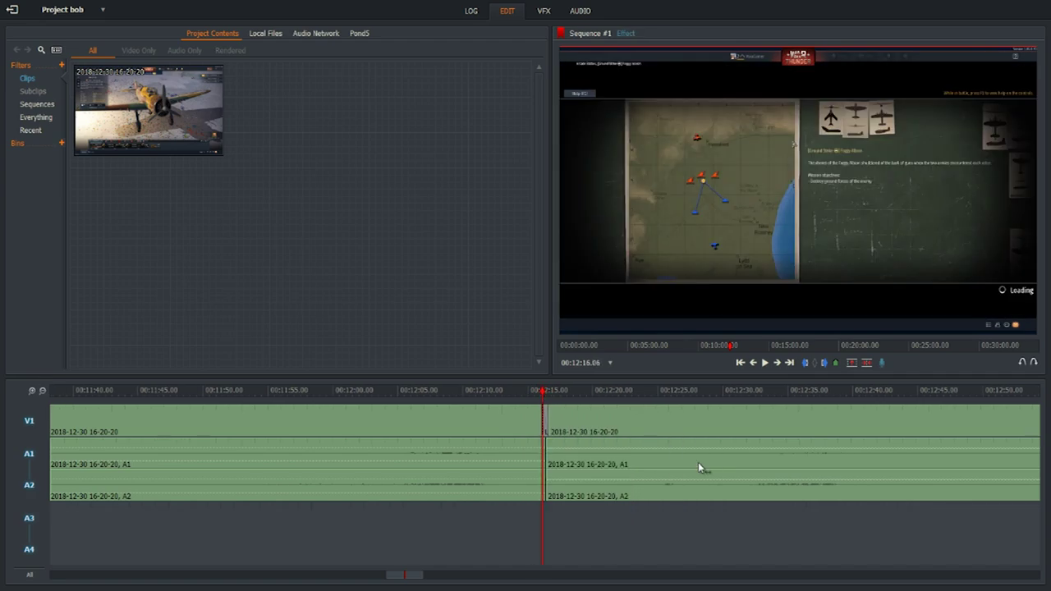
- Scrub the playhead through the wipe's frames and back to the cut
click(542, 395)
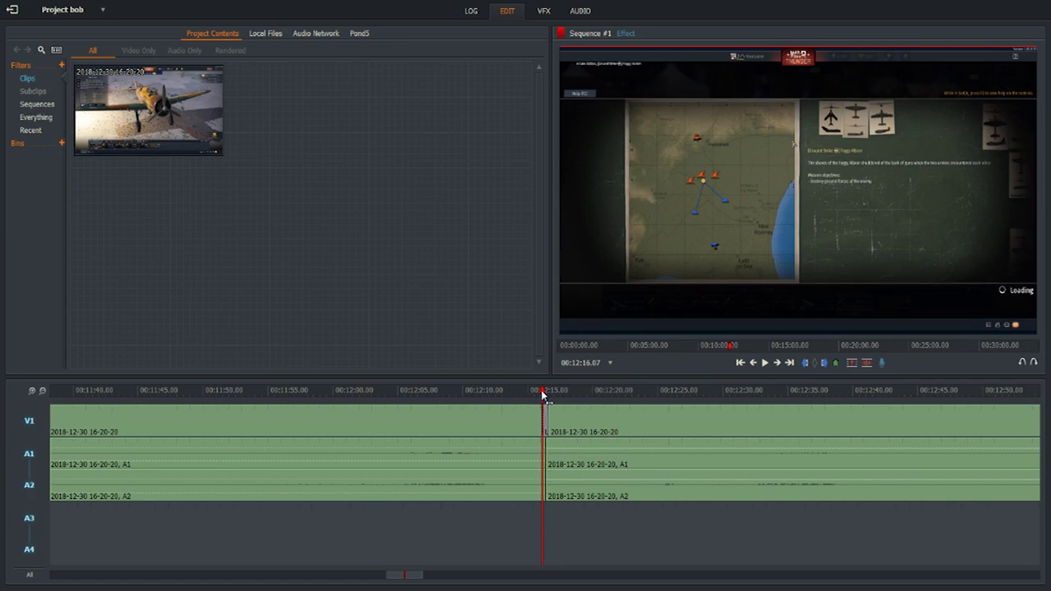
drag(542, 395, 549, 396)
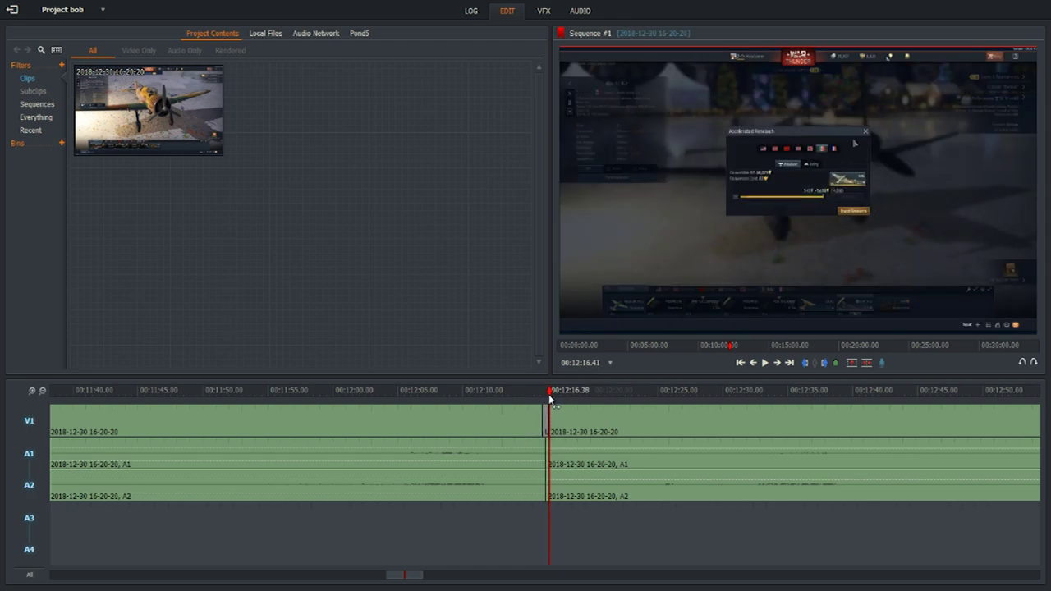
drag(549, 396, 544, 402)
- Add a Push transition at the V1 cut and scrub through it
right_click(547, 417)
mouse_move(649, 449)
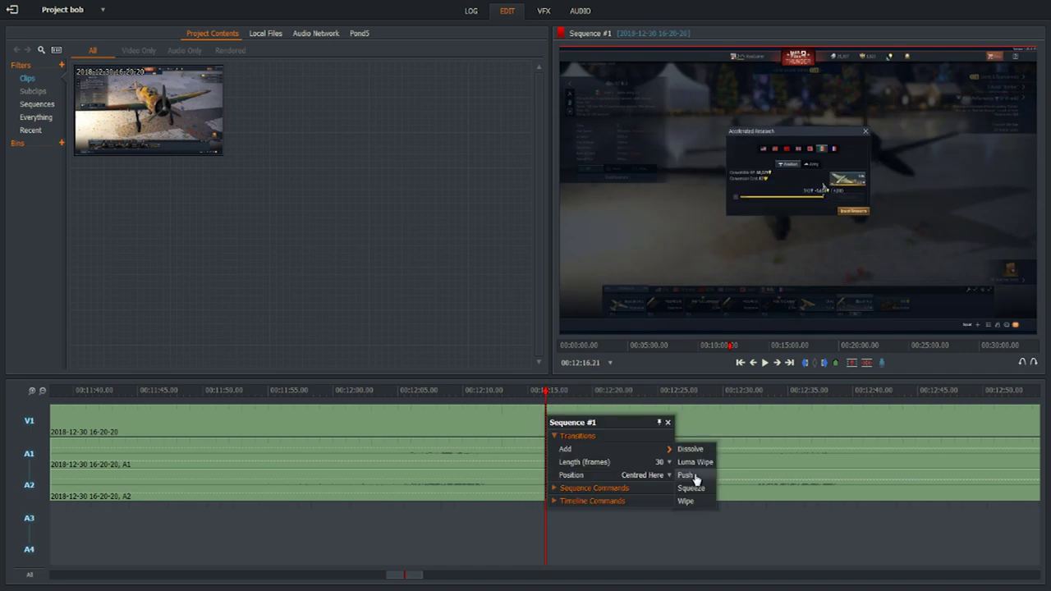
click(695, 478)
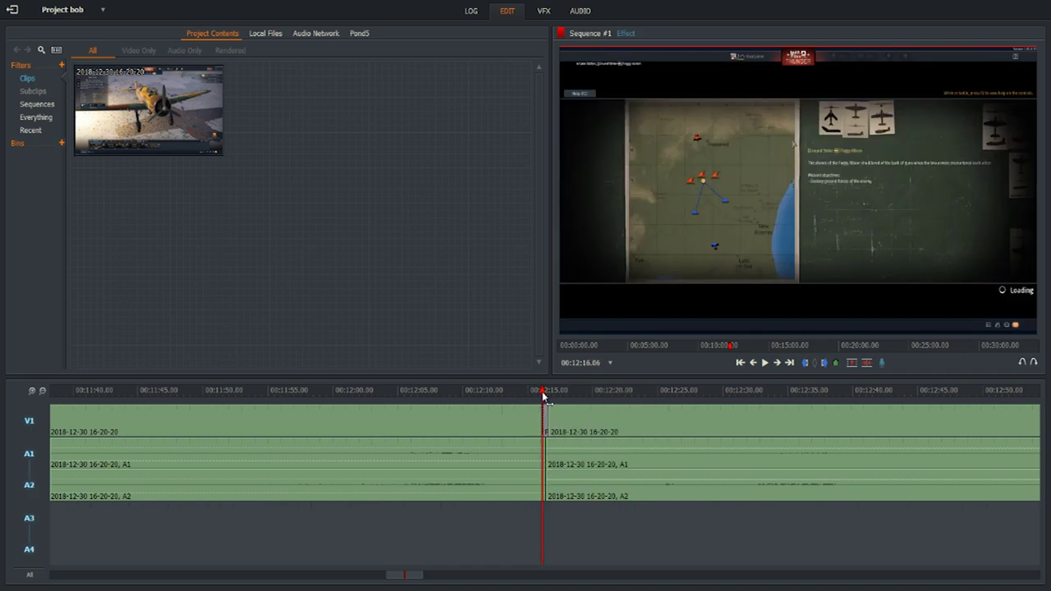
drag(543, 398, 542, 399)
- Pick another option from the cut's transition menu and scrub back and forth across it
right_click(544, 409)
click(695, 488)
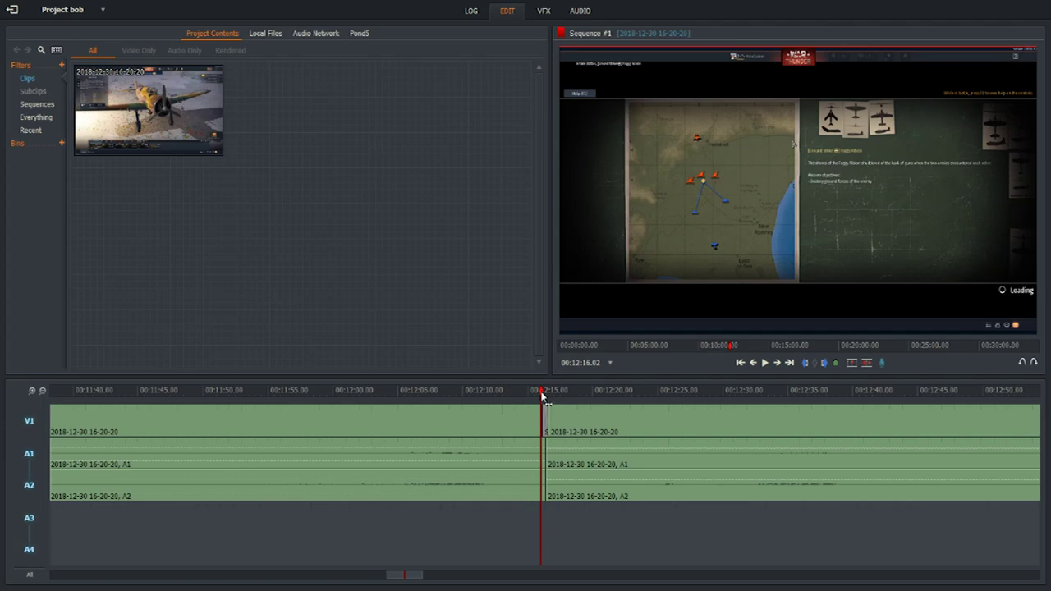
drag(542, 397, 546, 396)
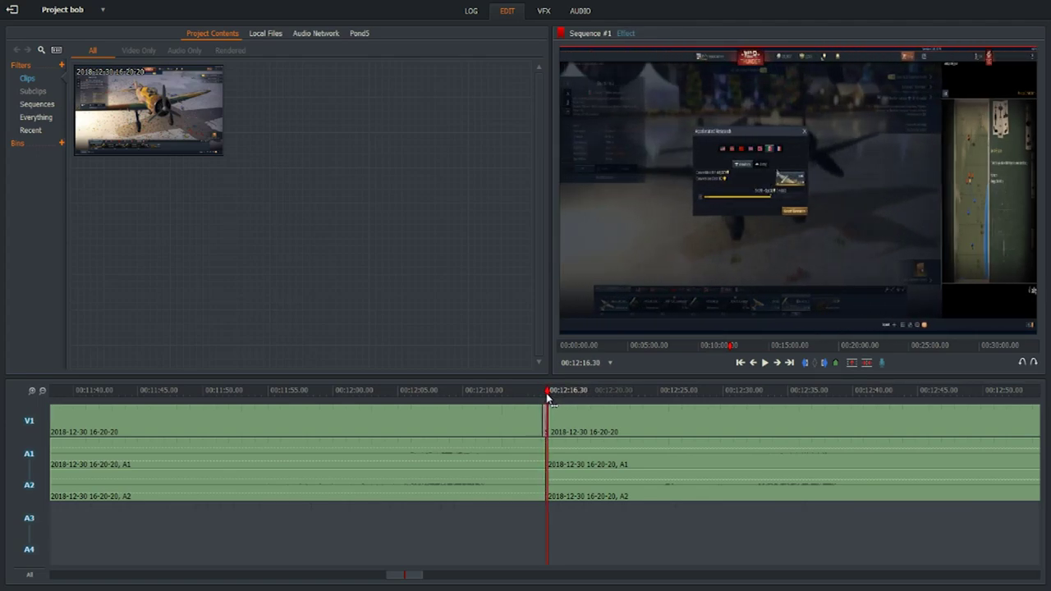
drag(547, 397, 550, 402)
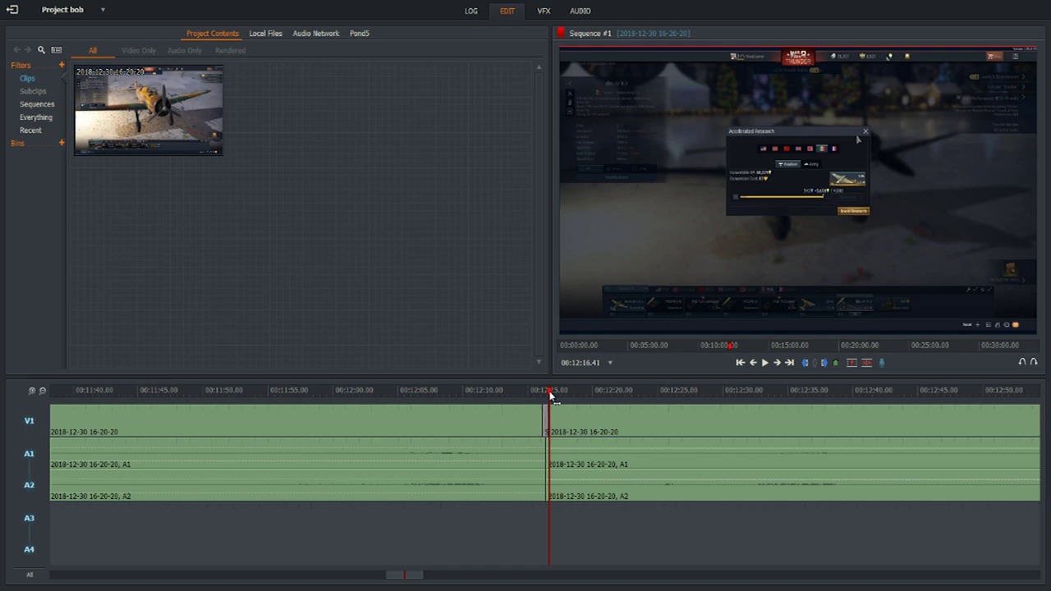
- Apply a transition from the cut's menu and step forward through it
right_click(546, 406)
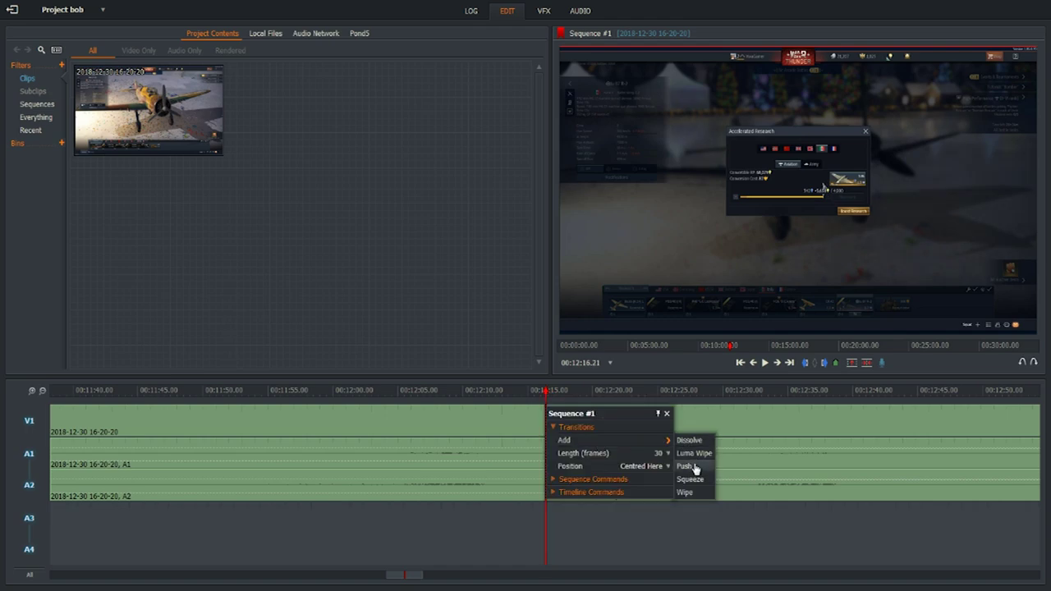
click(697, 492)
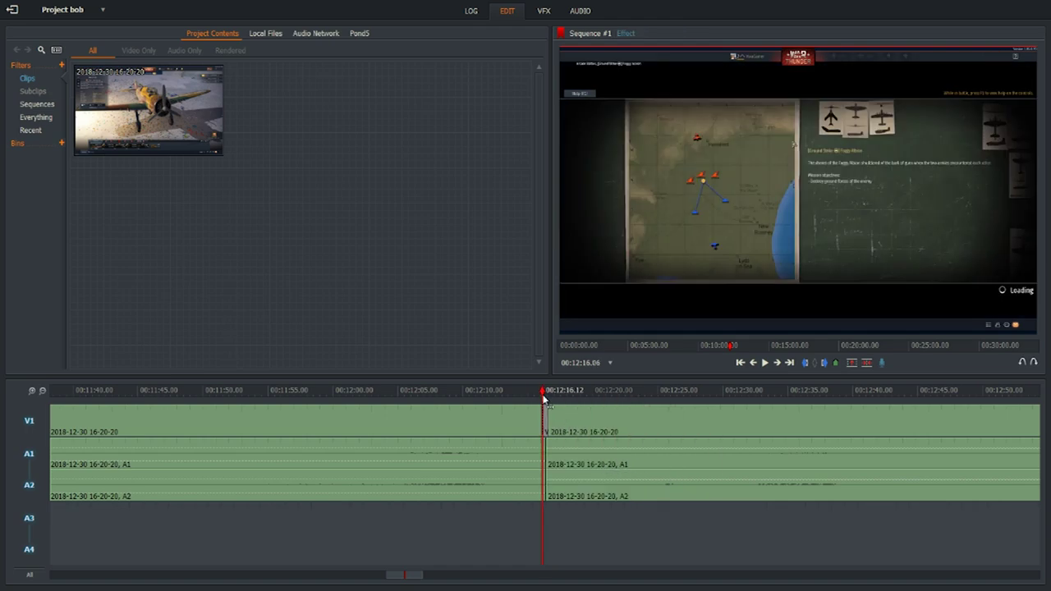
drag(544, 400, 544, 407)
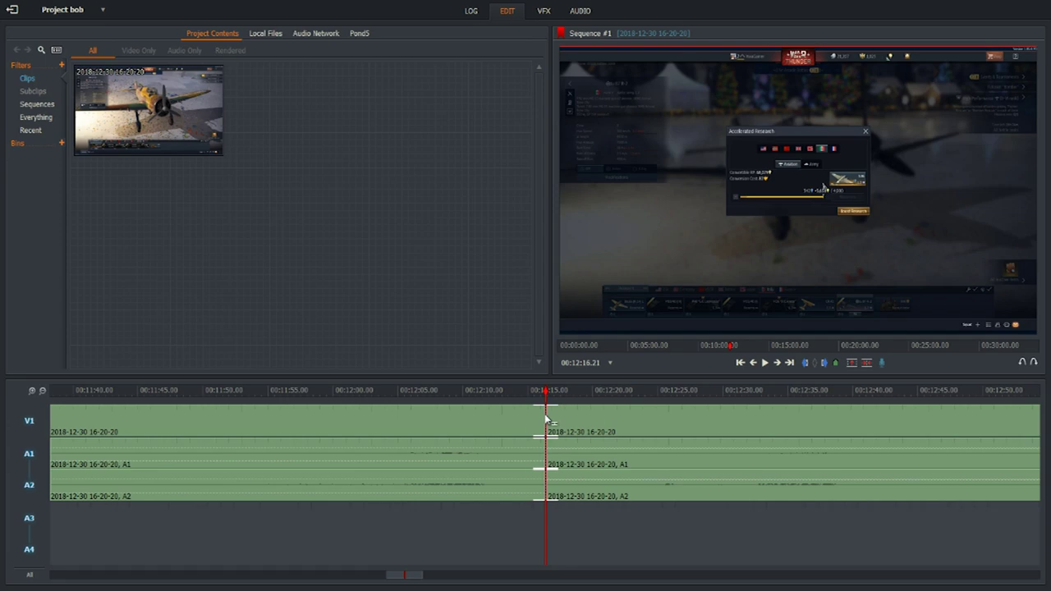
- Open the cut's list of addable transitions, then dismiss it without choosing one
right_click(547, 419)
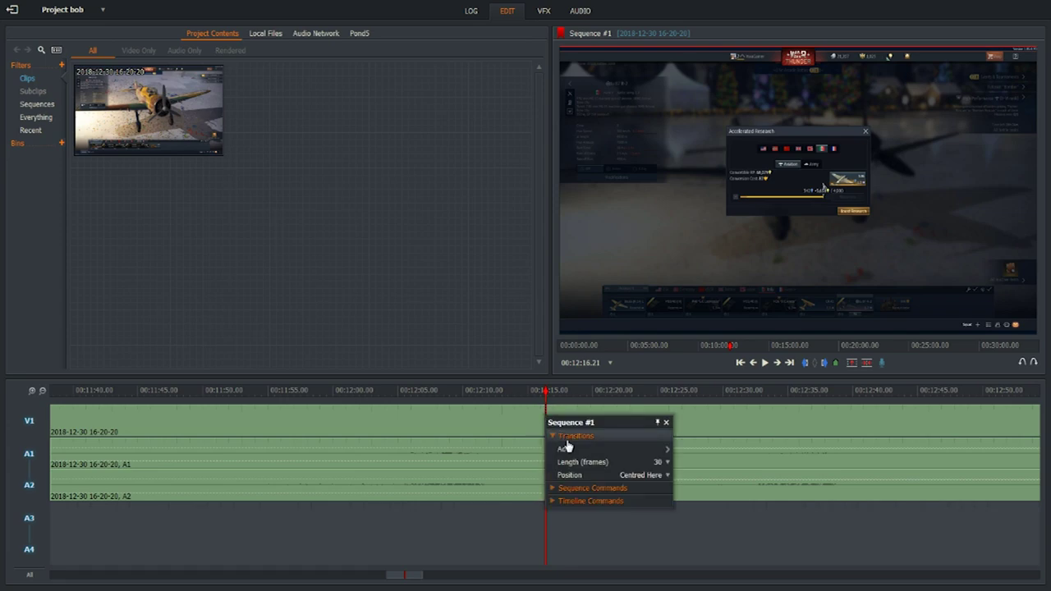
click(564, 449)
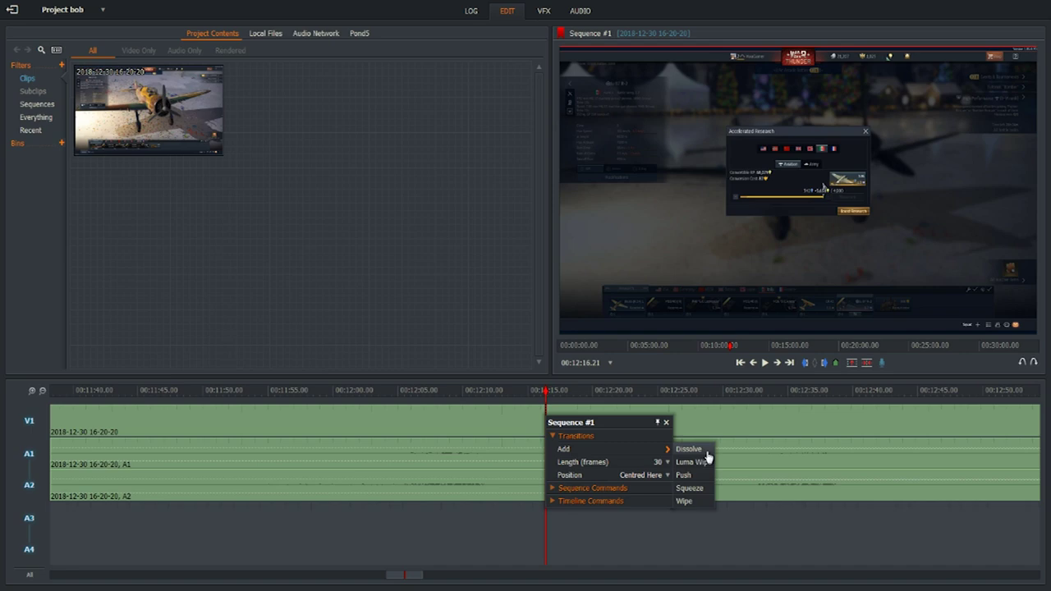
click(640, 537)
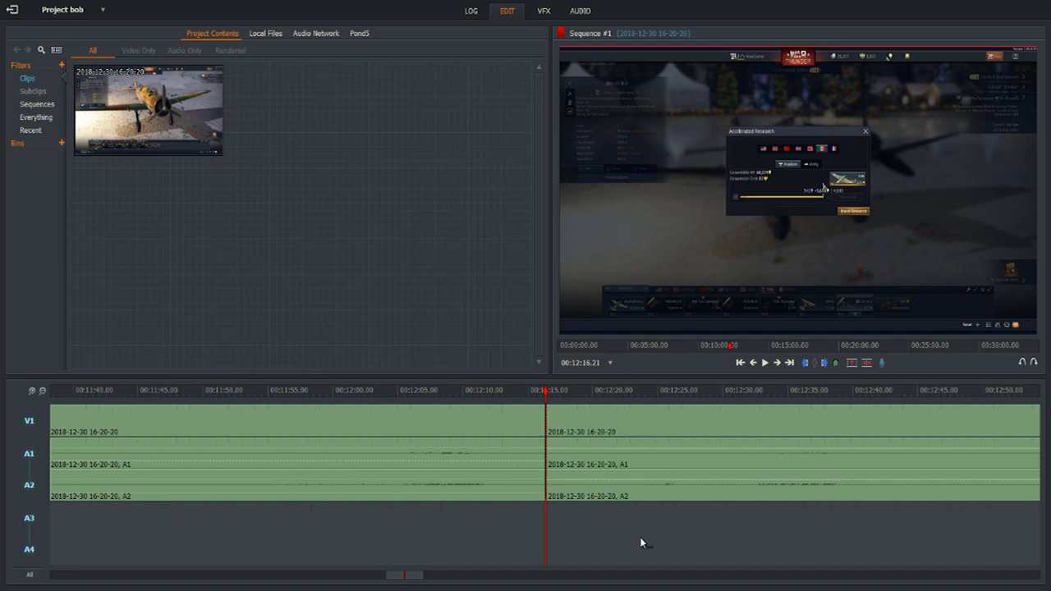
- Apply a Dissolve at the cut and preview the blended frames around 00:12:16.20
right_click(546, 433)
mouse_move(574, 459)
click(691, 474)
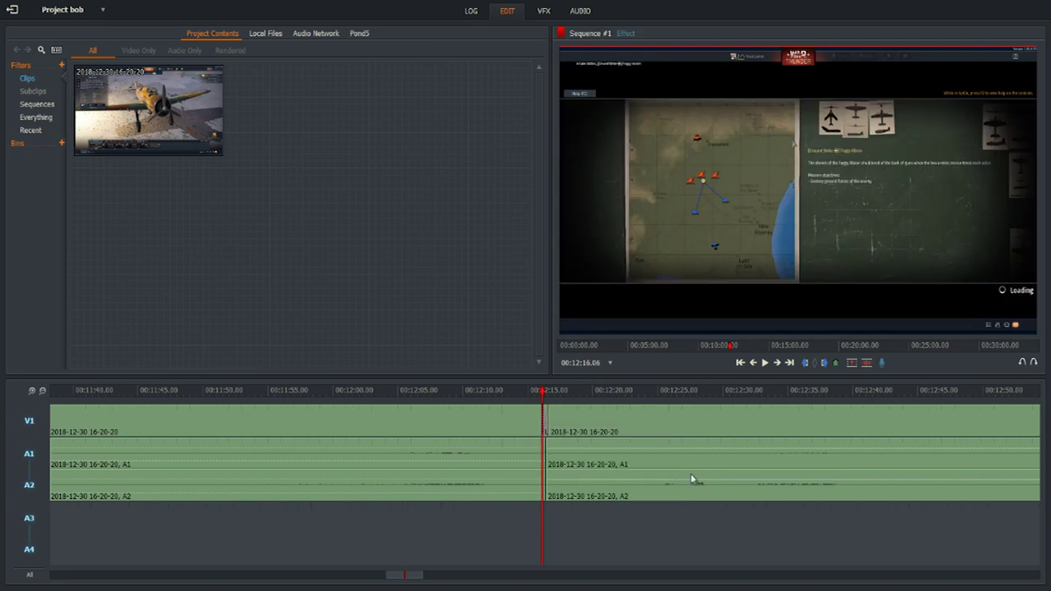
click(543, 391)
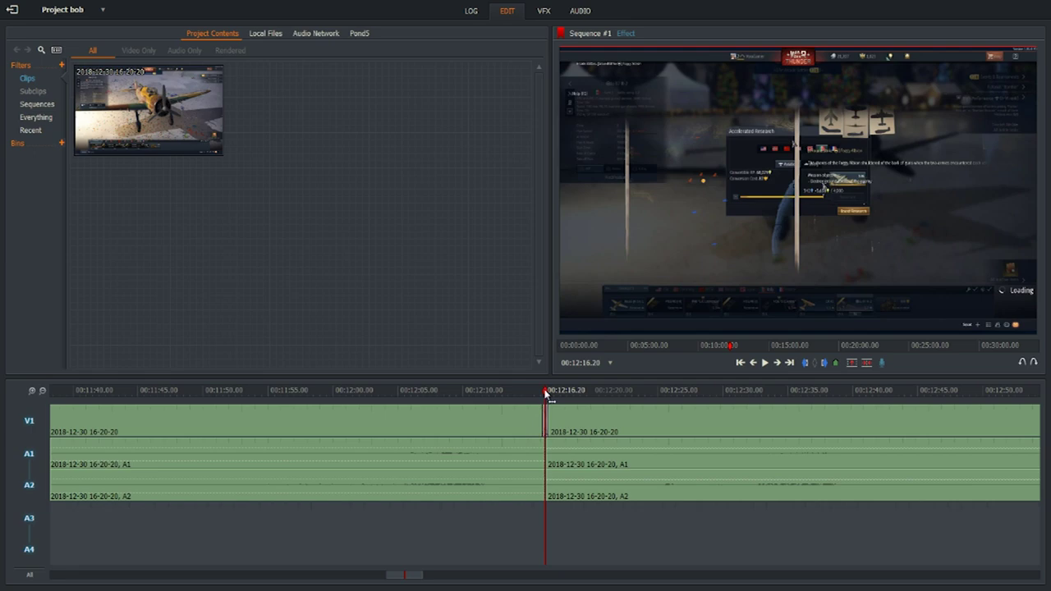
click(546, 392)
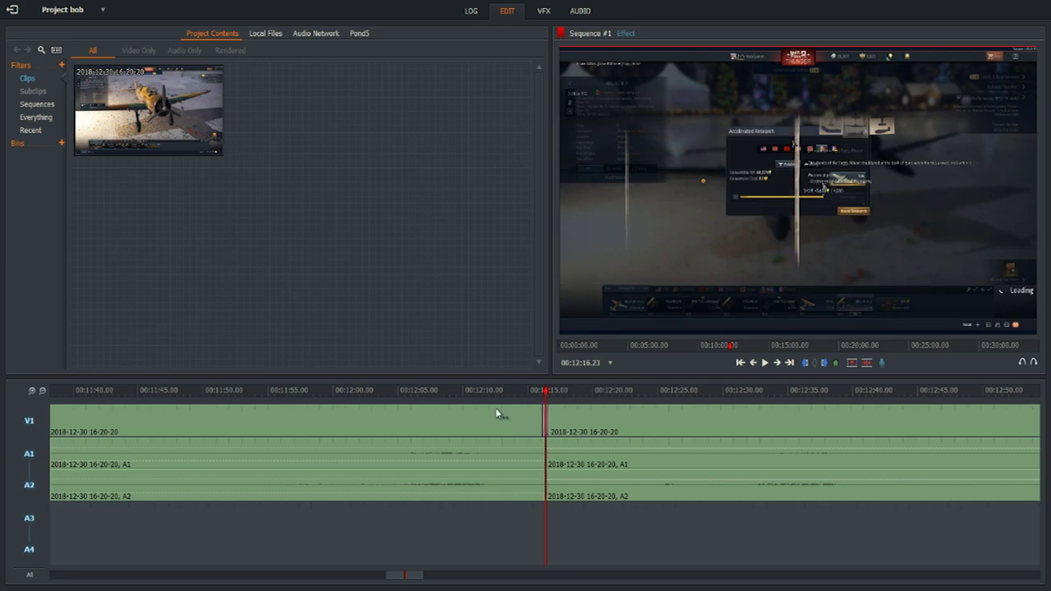
- Show the sequence's Export submenu with its Targets and Media files options
right_click(272, 511)
mouse_move(305, 547)
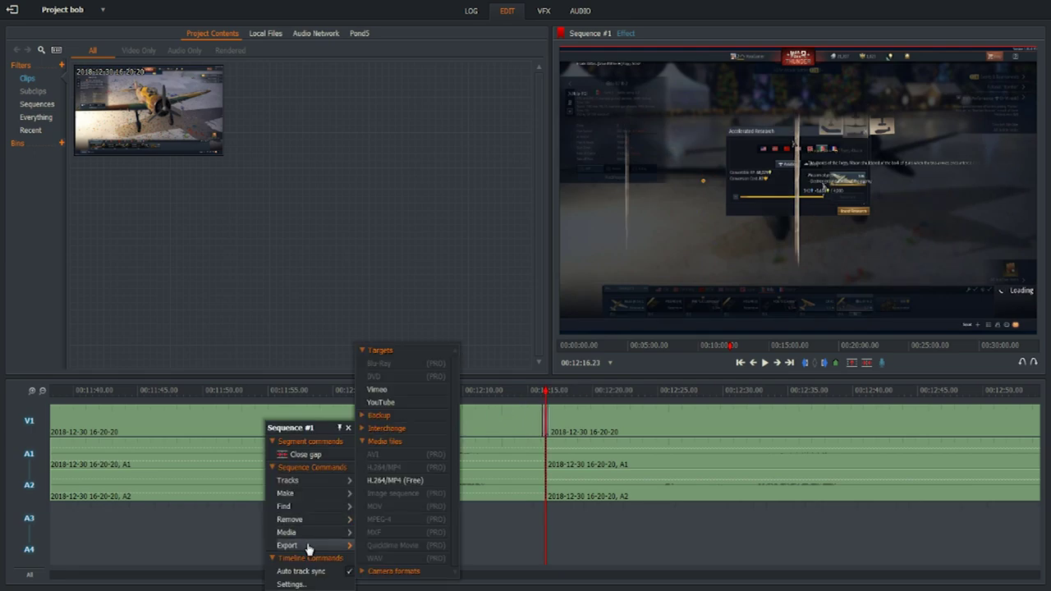